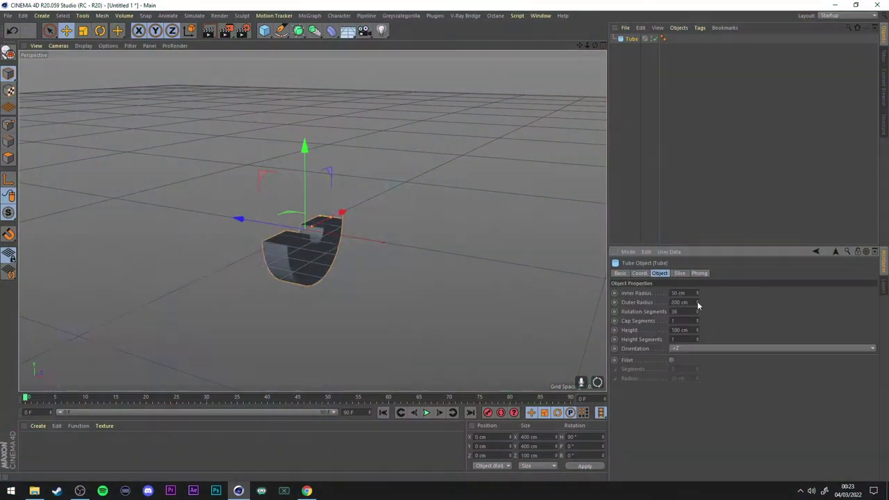
Widen the tube into a large ring, add a cube, and search the computer for Bridge.
drag(697, 301, 705, 310)
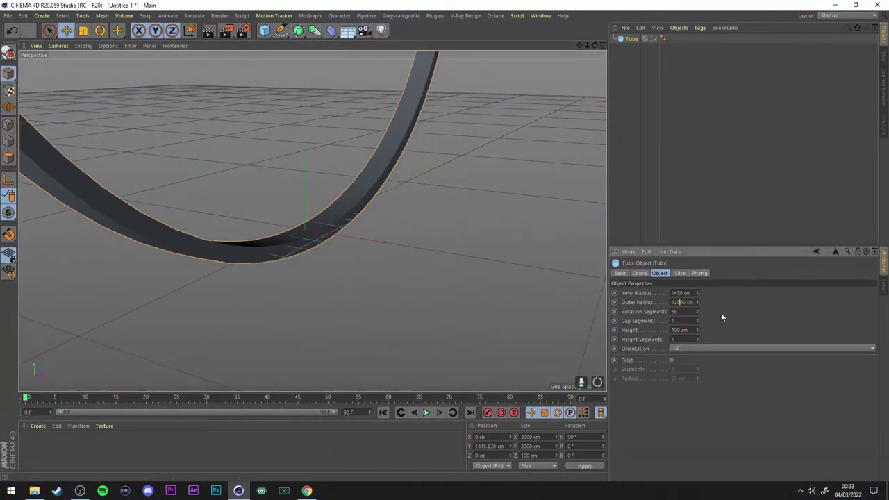
key(Return)
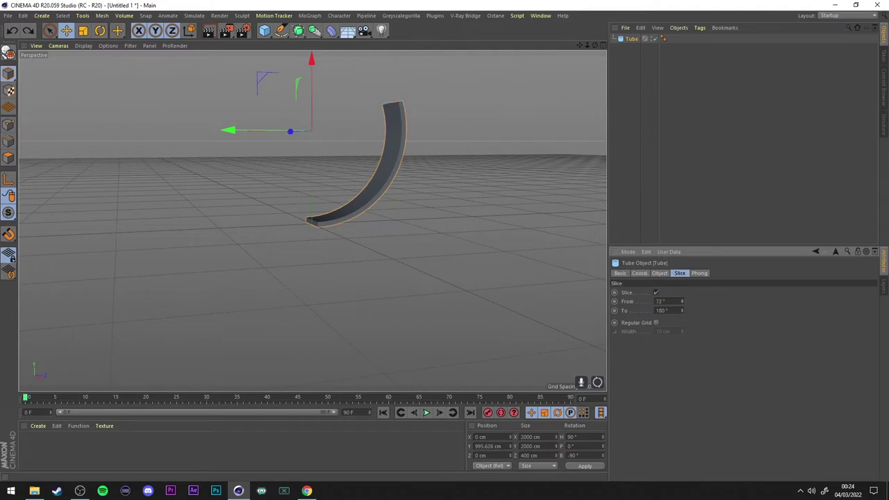
click(264, 30)
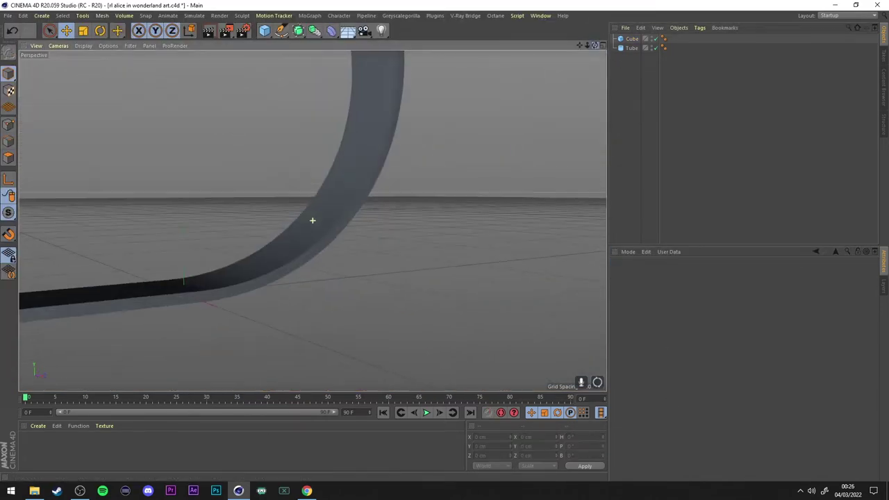
key(super)
text(bridge)
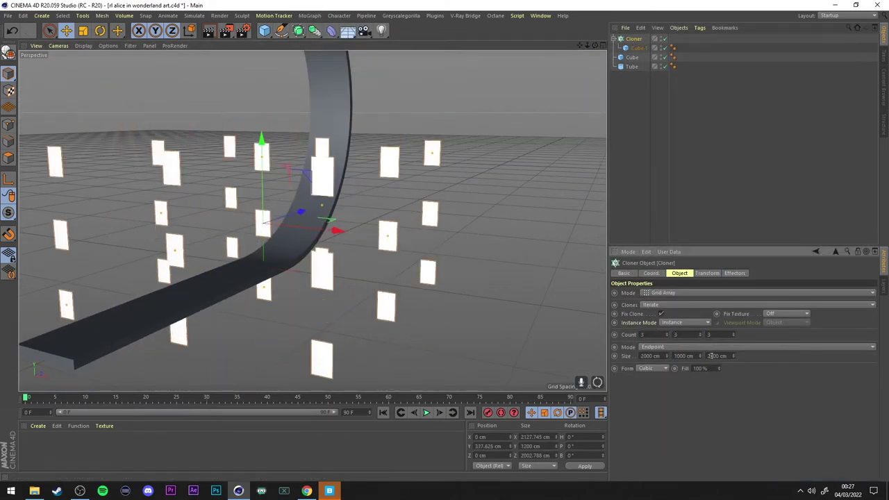
Add a Random effector to the card Cloner and pick the material's Glossy channel.
click(309, 15)
click(409, 93)
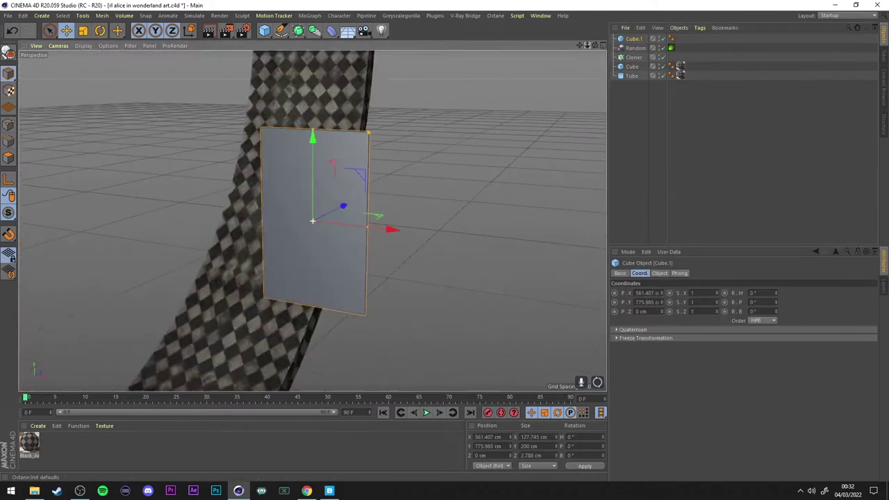
click(195, 179)
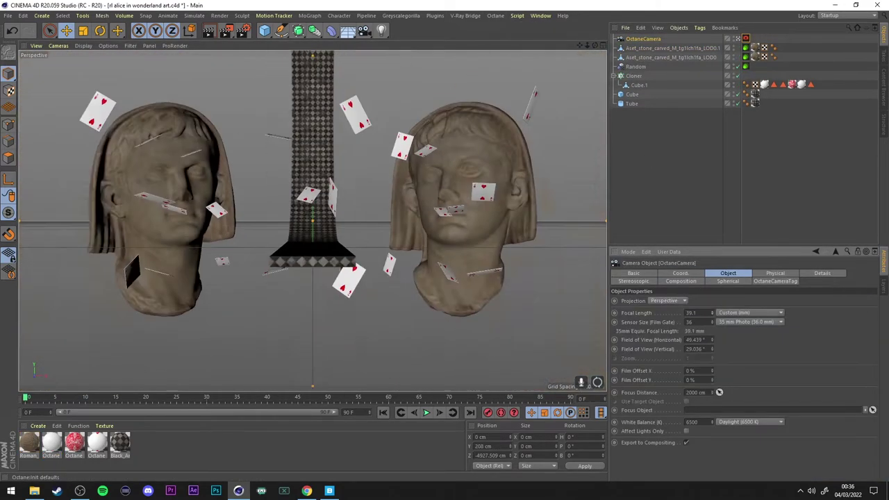
Open the saved car scene from the Cinema4d stuff scene folder.
key(ctrl+o)
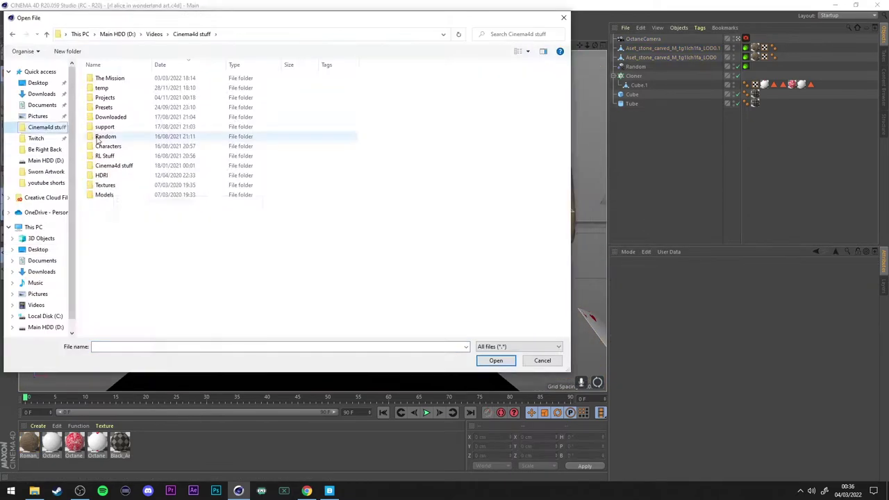
key(BackSpace)
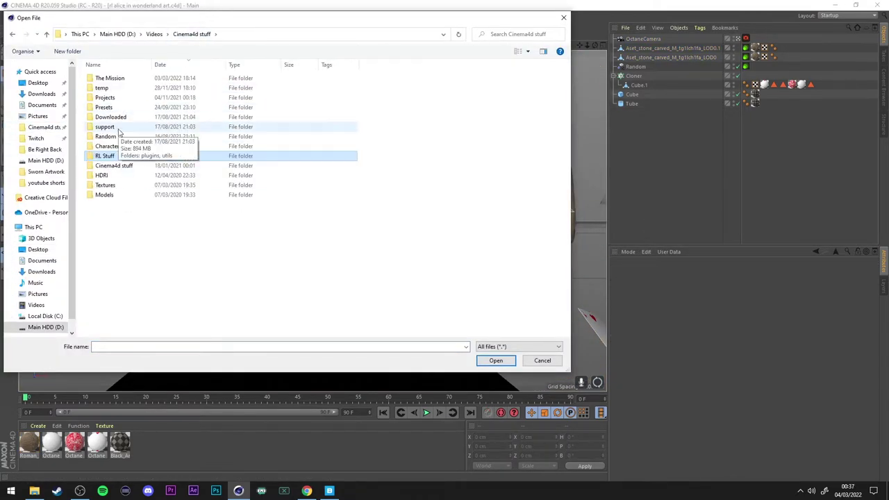
double_click(120, 132)
double_click(159, 157)
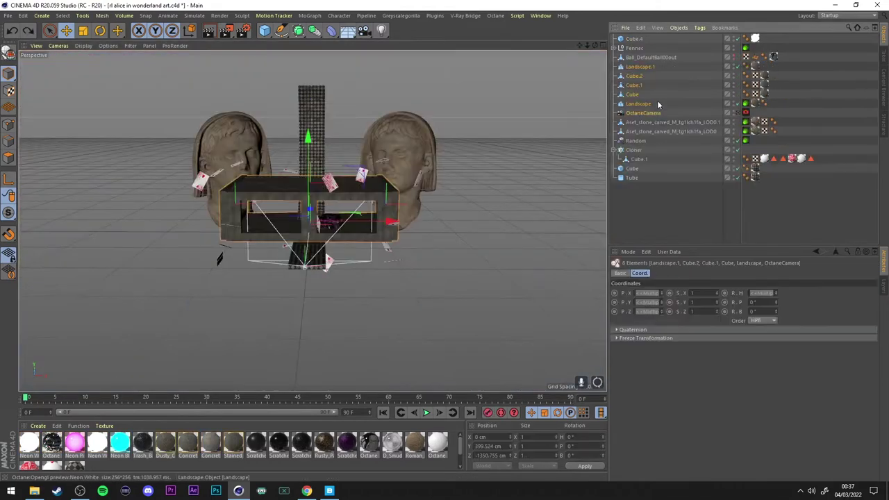
Delete the extra landscape and cube objects, edit the car paint material, and select the road tube.
key(Delete)
click(646, 58)
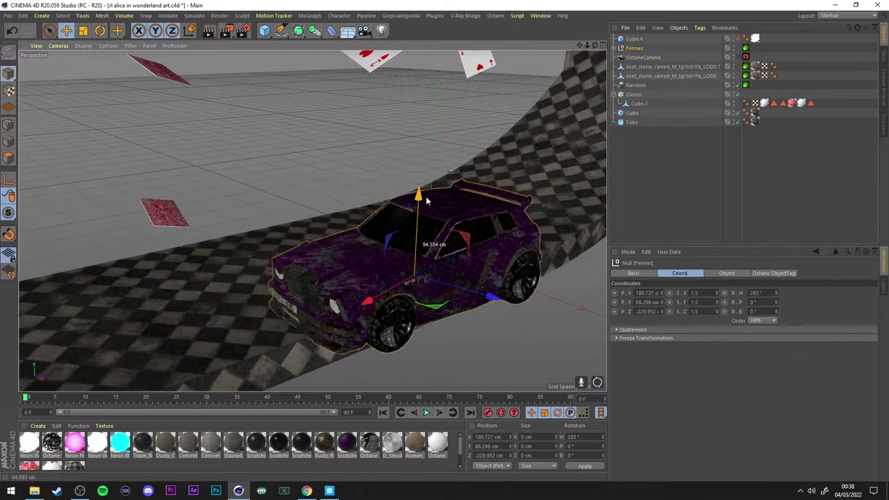
double_click(348, 442)
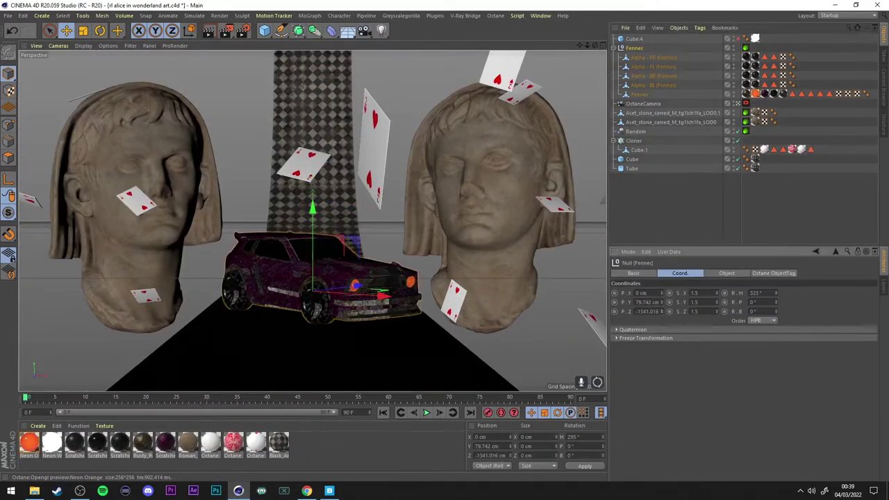
click(632, 168)
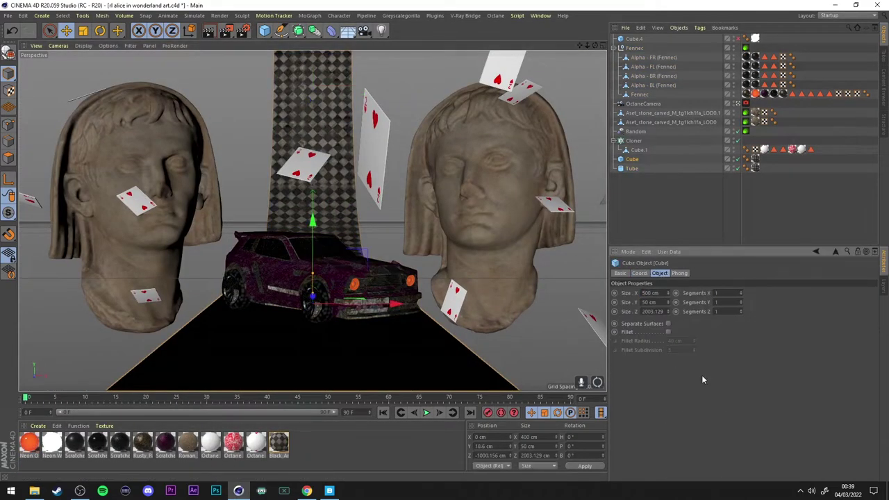
Create a Forester tree, choose the Platanus species, and lower it to the ground.
click(435, 16)
click(479, 84)
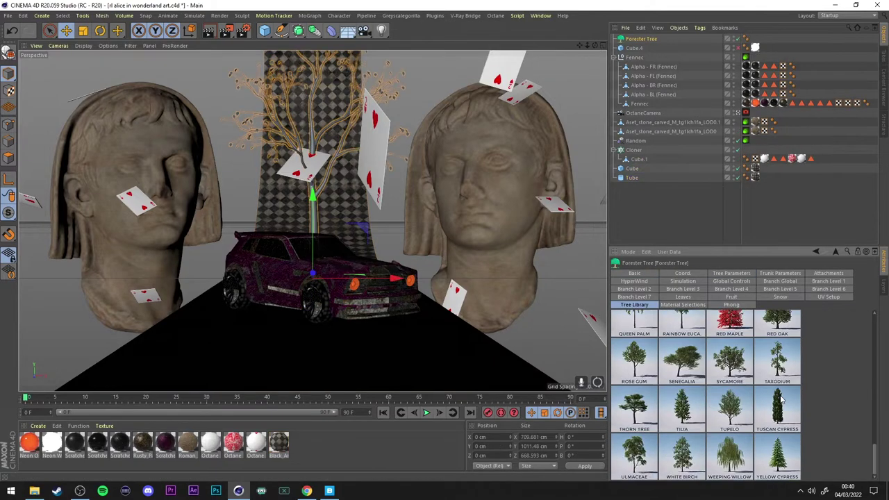
click(671, 306)
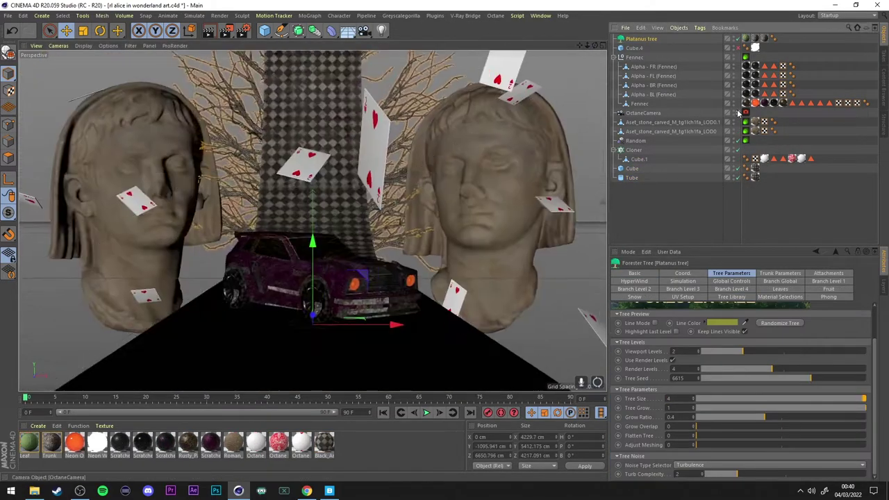
click(779, 273)
drag(50, 239, 67, 332)
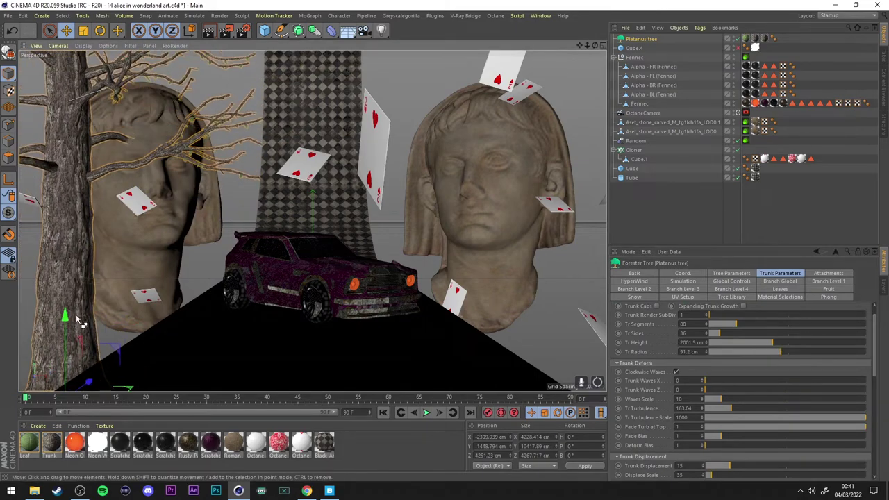
Duplicate the Platanus tree with copy and paste to make a second tree.
click(742, 115)
click(742, 114)
key(ctrl+c)
key(ctrl+v)
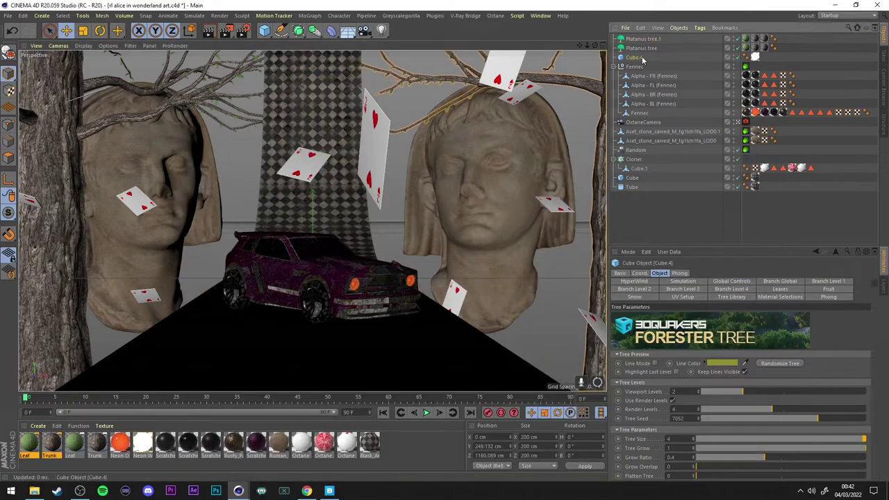
Select Cube.4, thin the fog volume density to 0.002, and hide the live render preview.
click(272, 169)
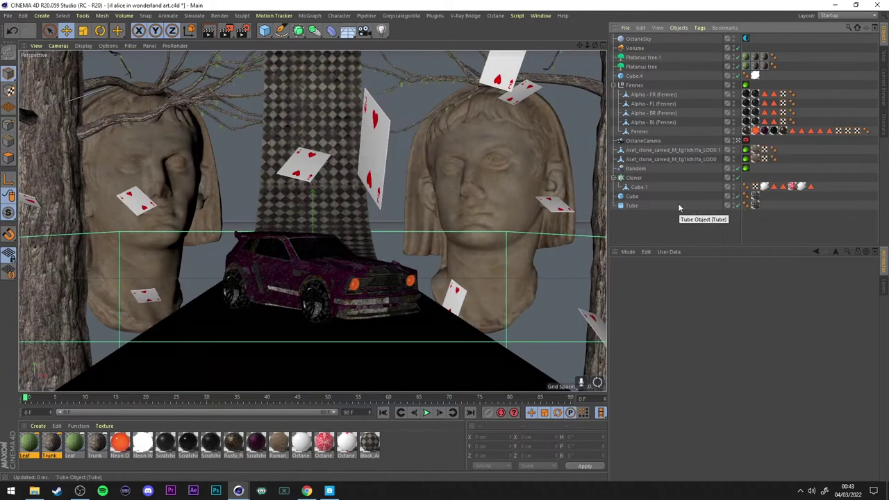
click(635, 47)
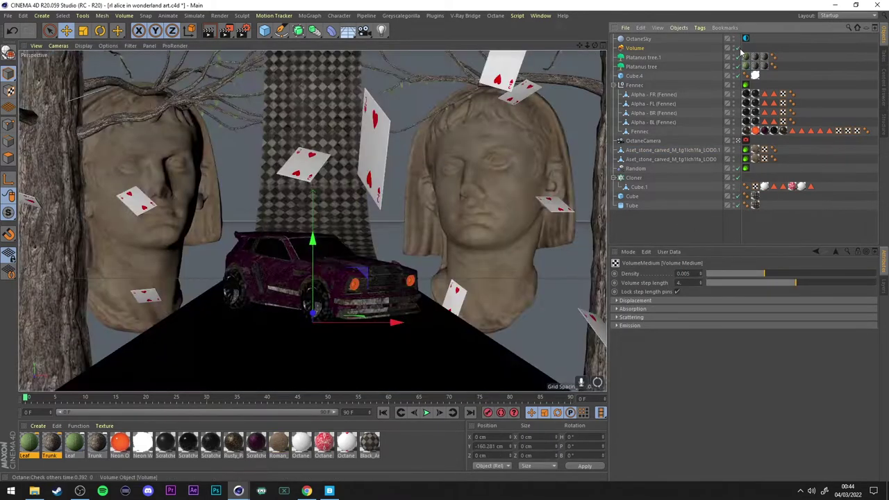
drag(764, 273, 756, 273)
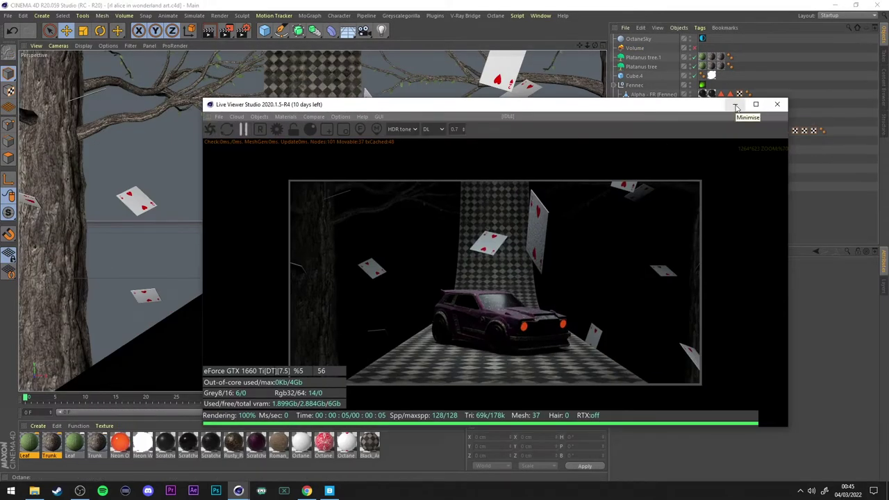
click(736, 106)
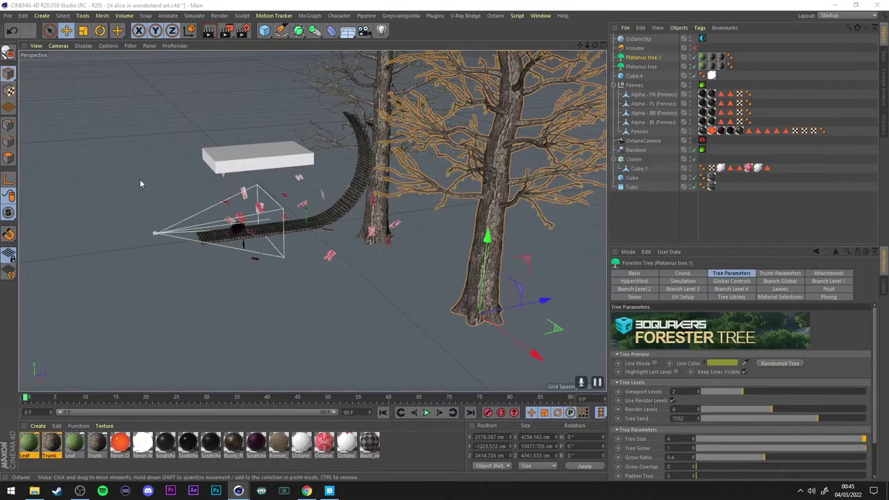
click(435, 16)
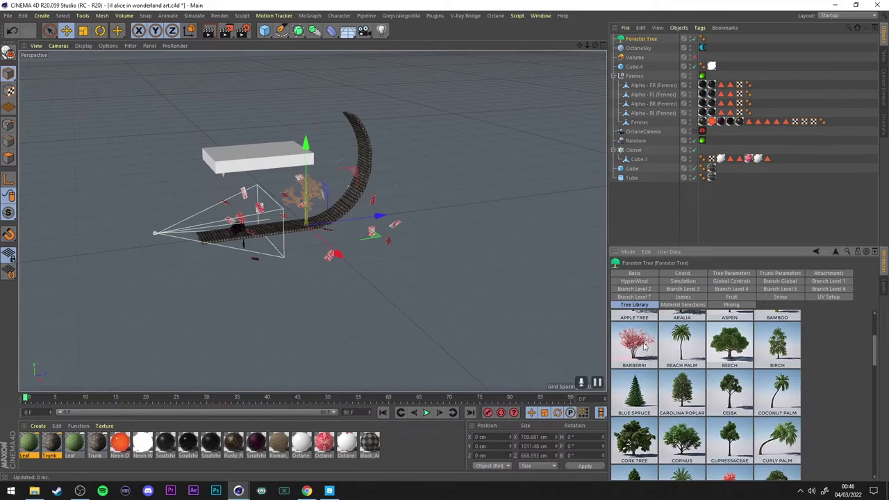
Add a landscape terrain and scatter the tree across its surface.
click(388, 275)
alt+drag(387, 275, 456, 32)
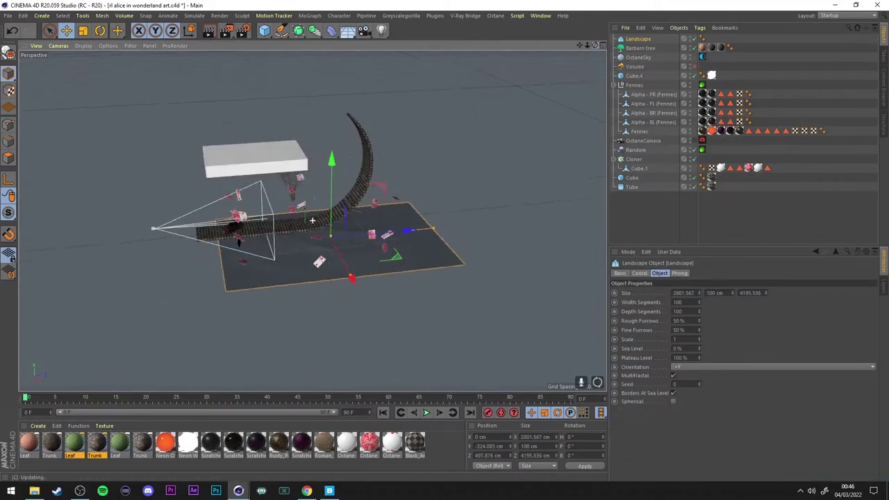
click(522, 73)
scroll(813, 403, down, 5)
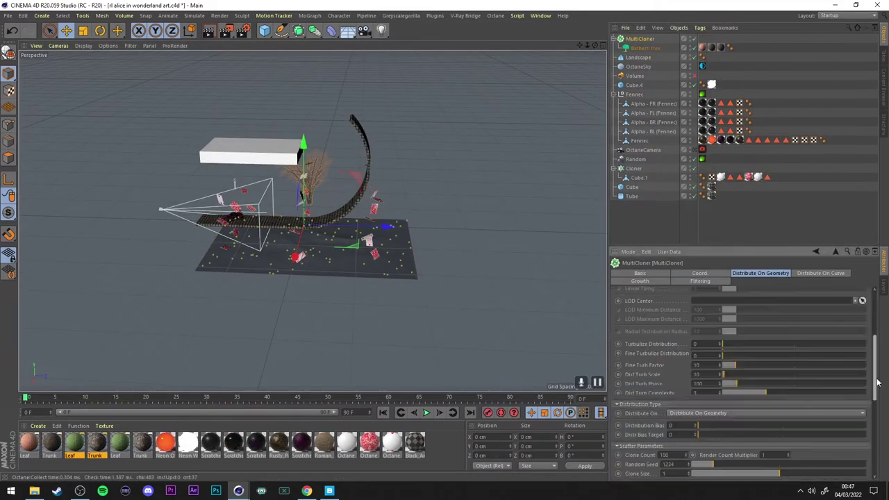
scroll(664, 350, up, 5)
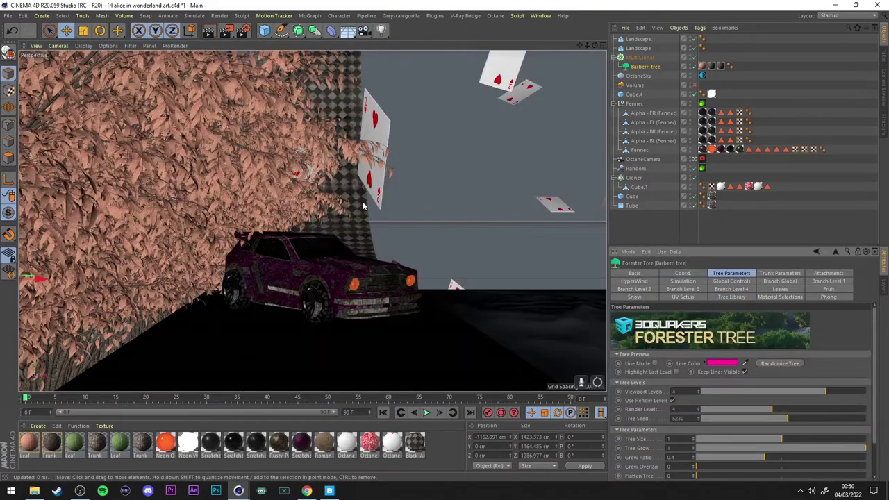
Delete the extra Landscape.1 copy, keeping the original Landscape selected.
click(363, 205)
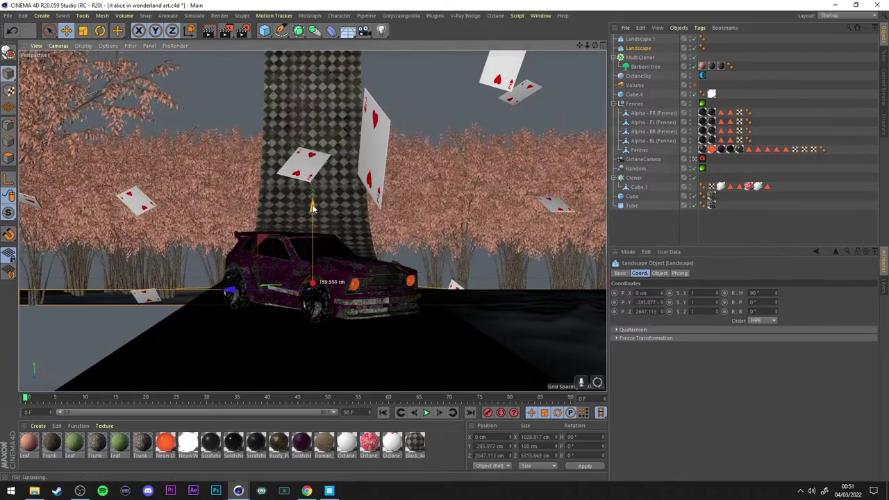
click(500, 316)
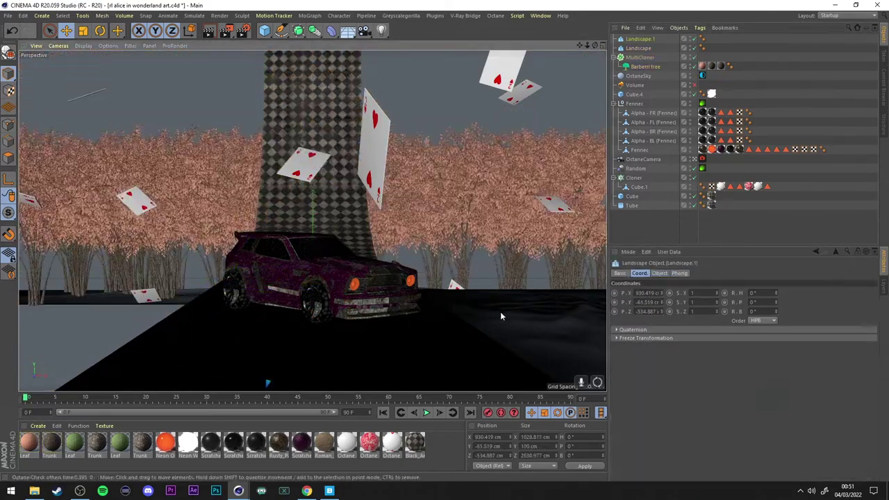
key(Delete)
click(638, 39)
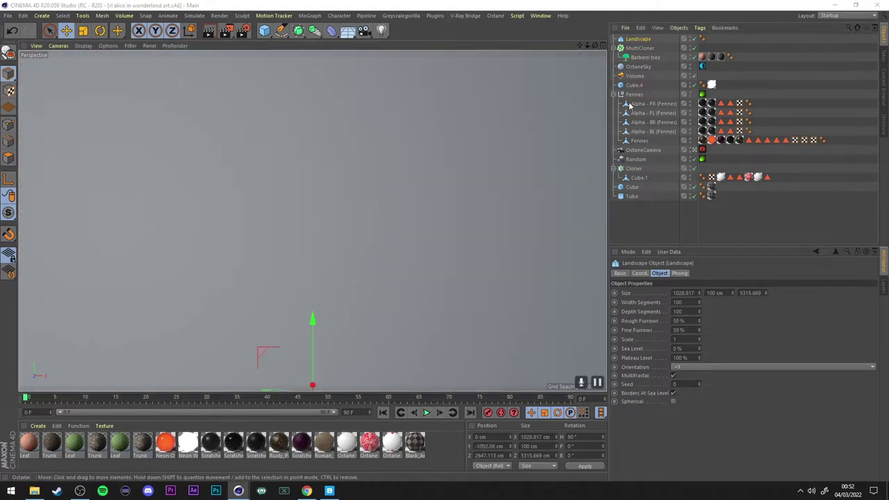
Restore the landscape copy, raise Landscape.1 into the sky, and lower Landscape.2 beneath the road.
click(643, 151)
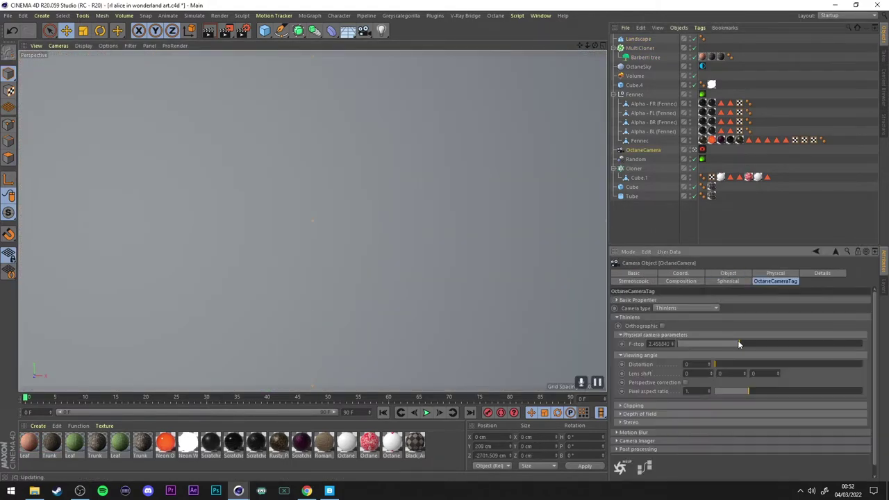
key(ctrl+z)
key(ctrl+z)
key(ctrl+z)
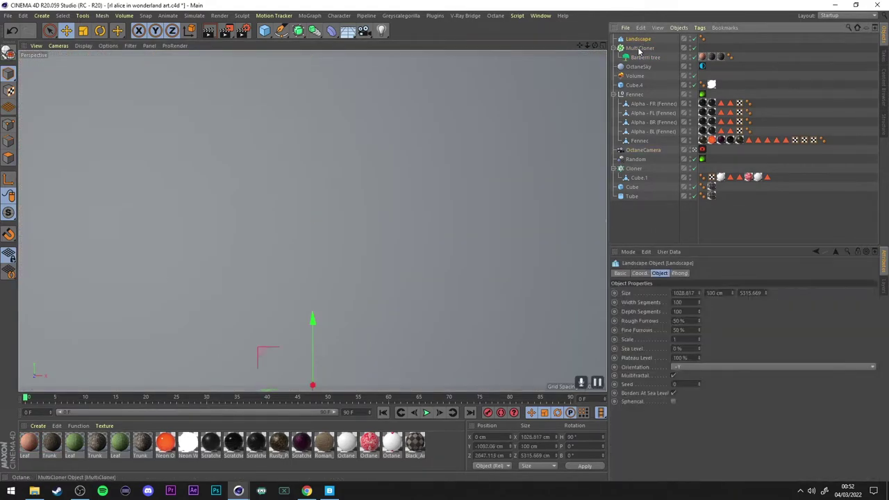
drag(328, 215, 312, 391)
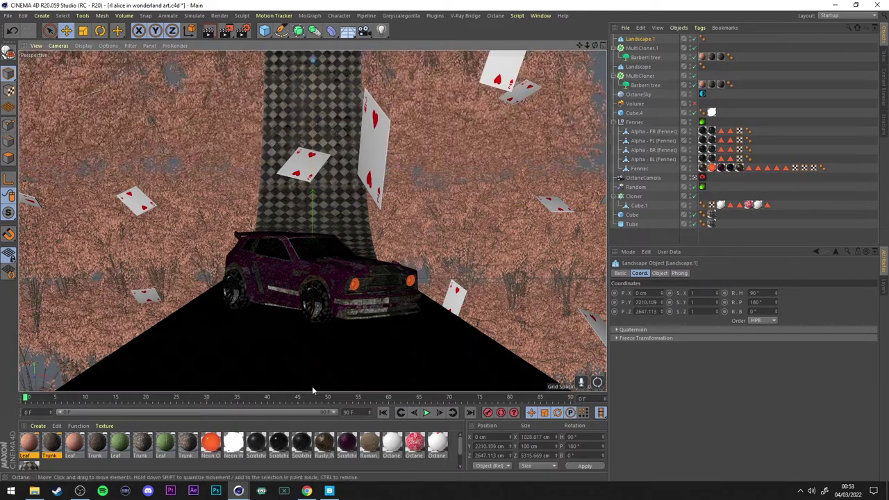
drag(313, 257, 314, 319)
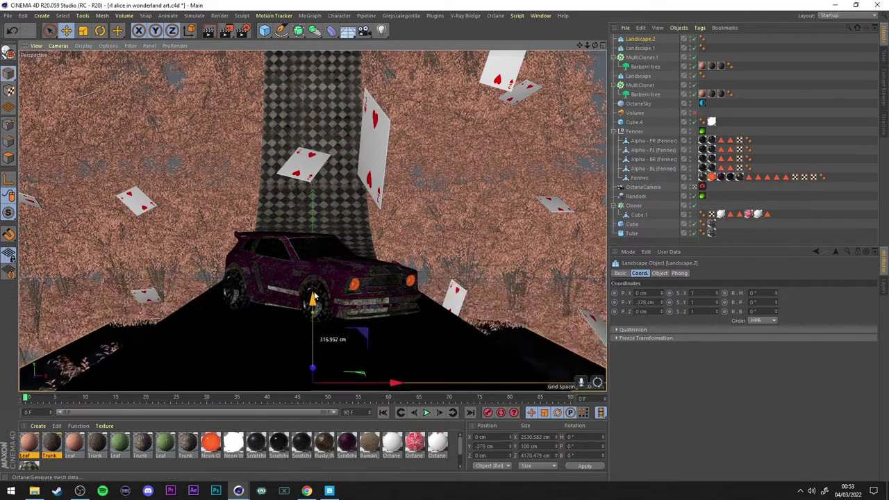
Create a new Octane material for the ground, undoing the raised landscape and extra trees.
click(659, 273)
click(38, 425)
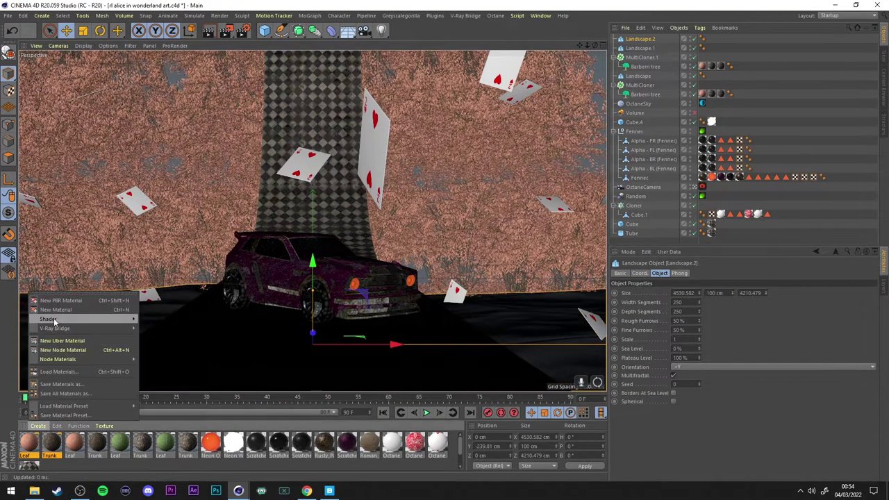
click(42, 310)
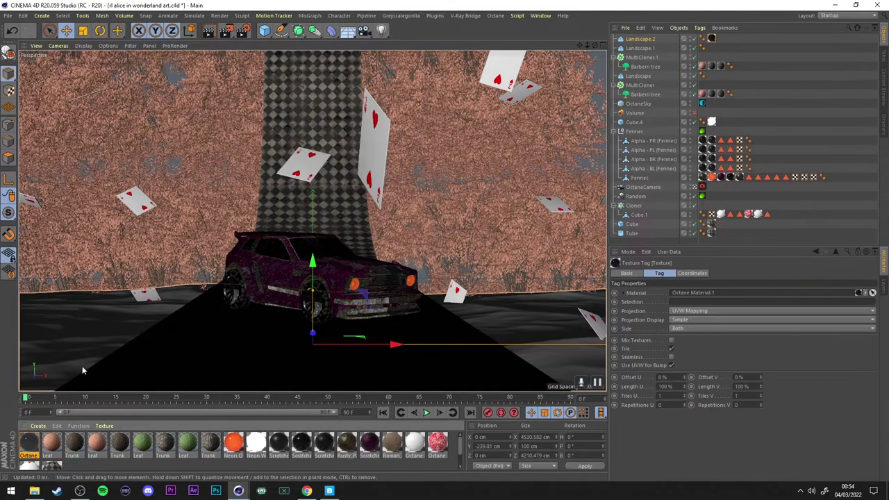
key(ctrl+z)
click(646, 68)
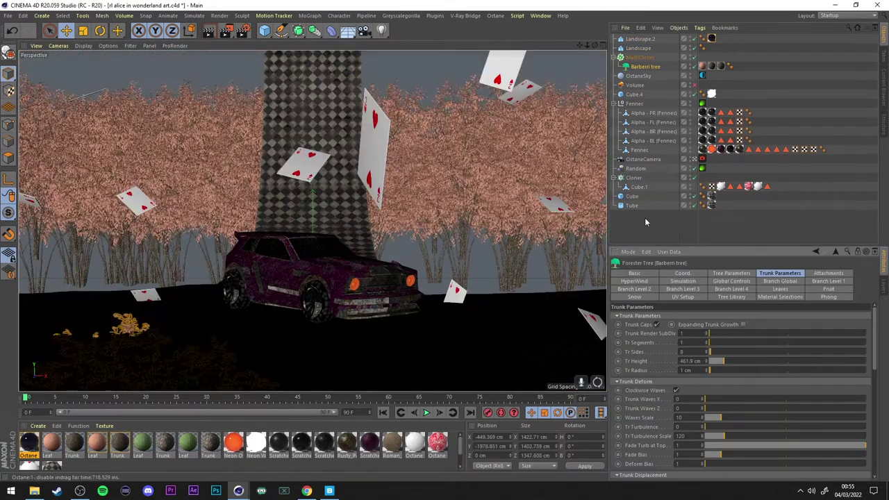
click(637, 48)
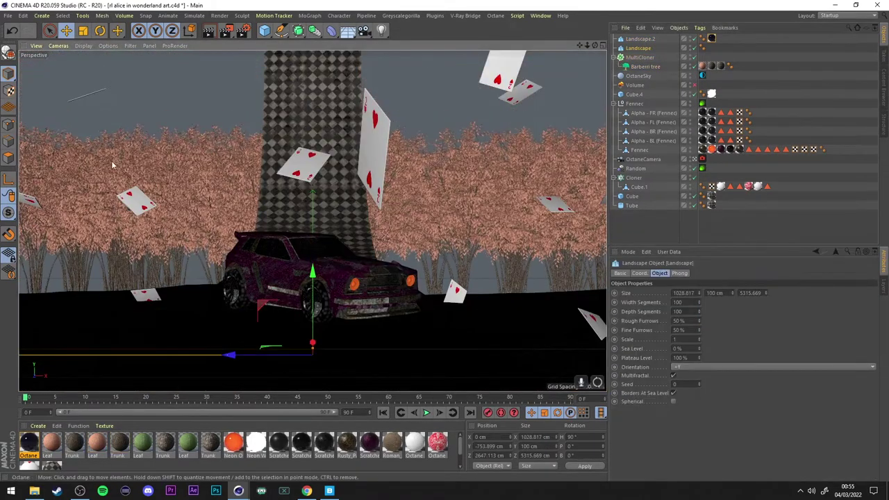
Slide the flying card cloner sideways along the X axis.
click(135, 201)
drag(375, 117, 428, 115)
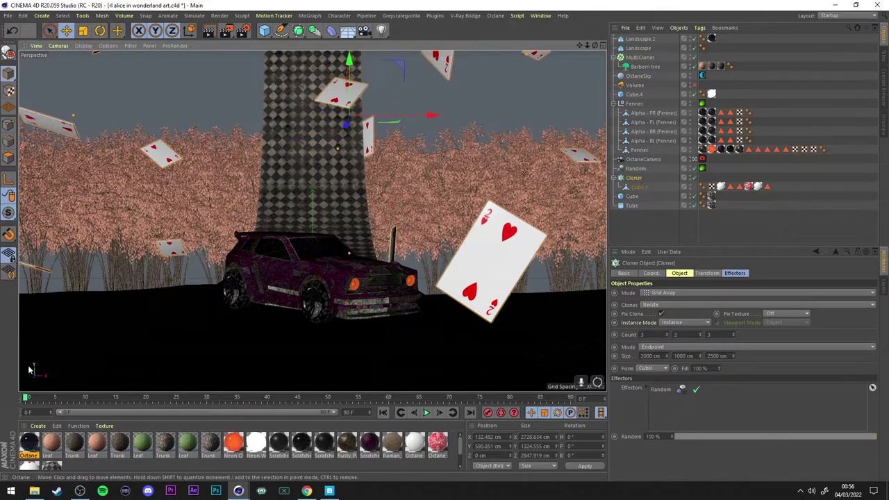
click(285, 143)
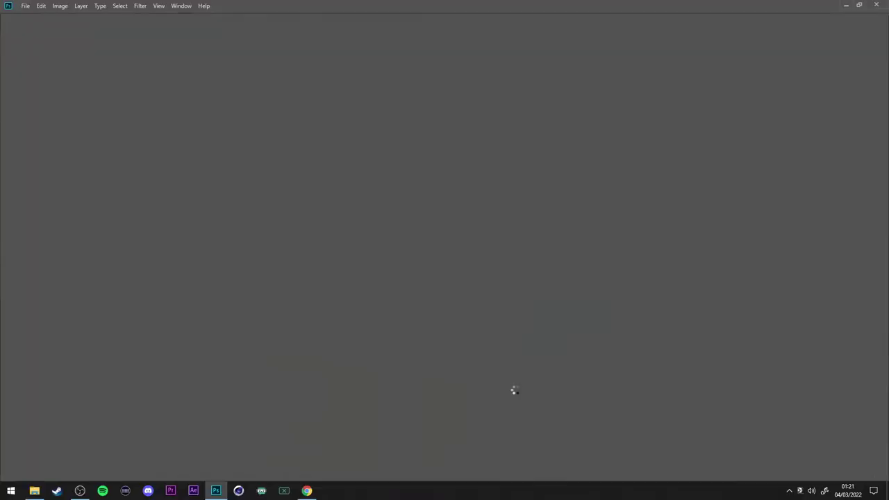
Boost the render's contrast with the Camera Raw Filter and hide the warming Photo Filter layer.
key(ctrl+shift+a)
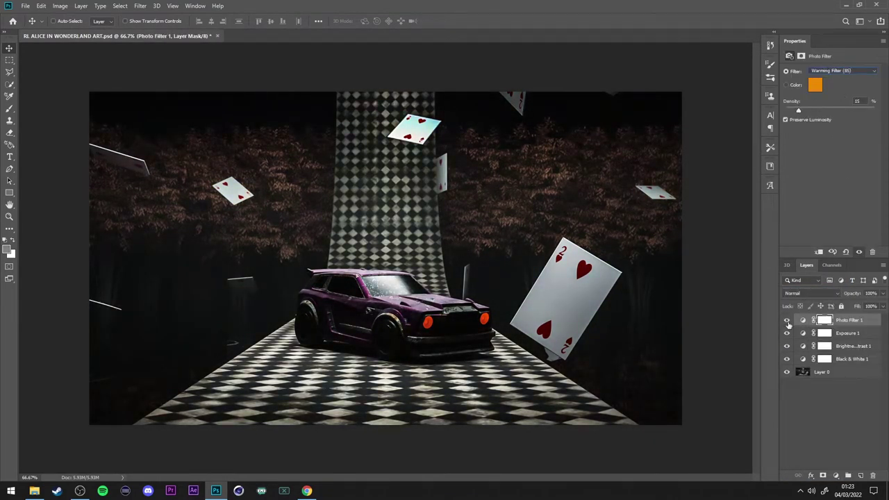
click(788, 320)
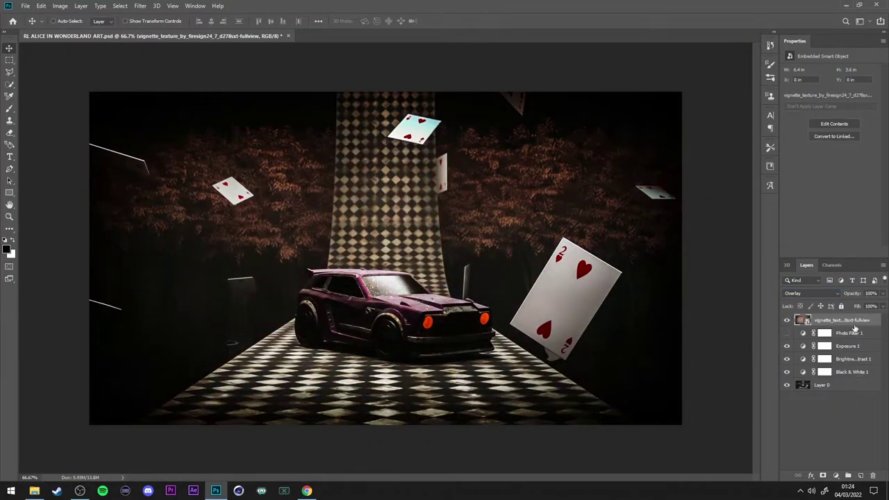